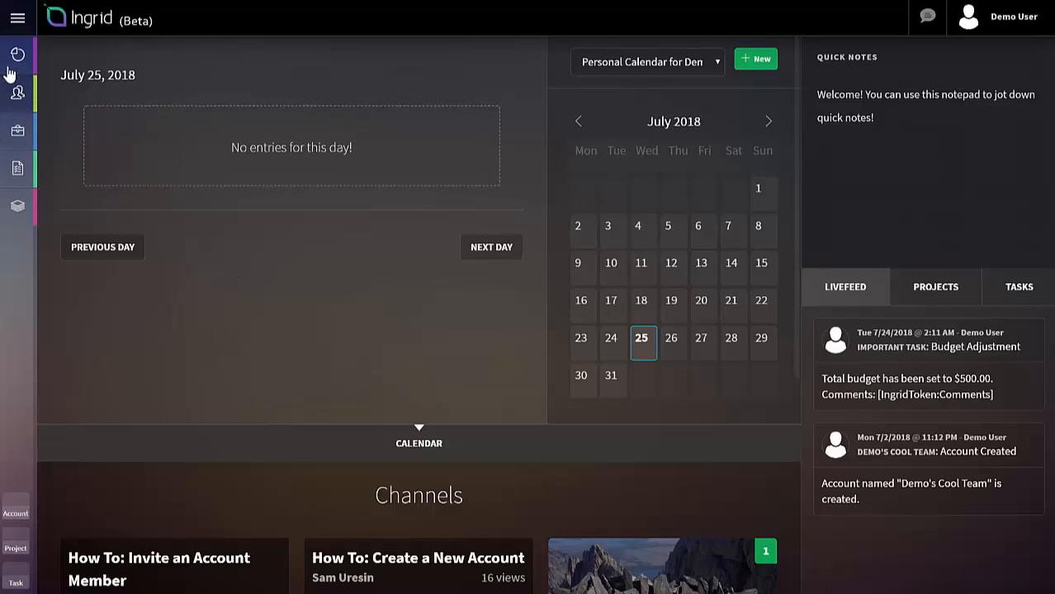
Step: Open the marketing campaign project from the projects list
{"action": "left_click", "coordinate": [17, 19]}
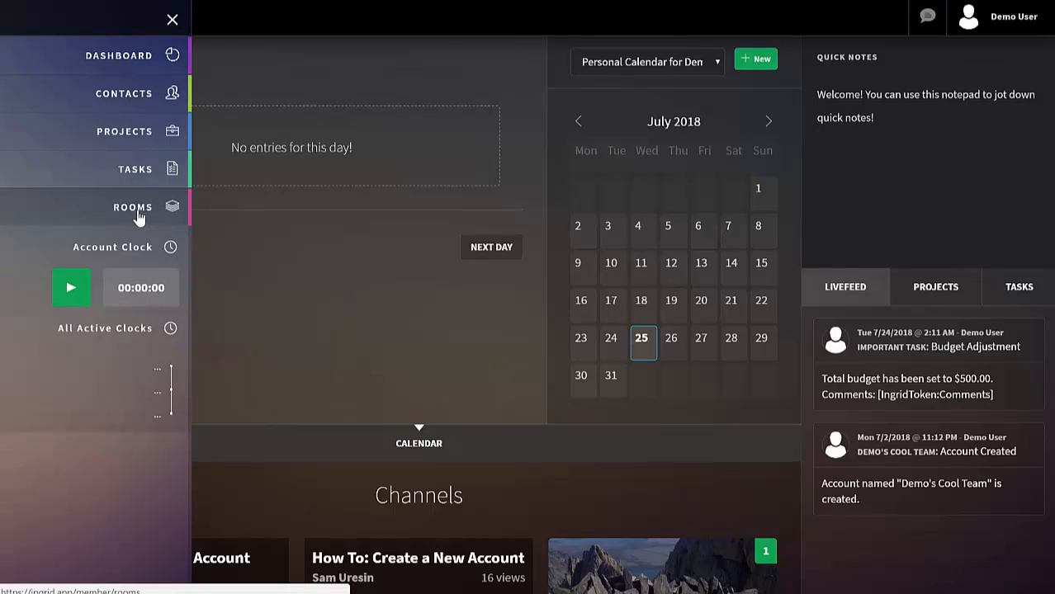
{"action": "left_click", "coordinate": [121, 135]}
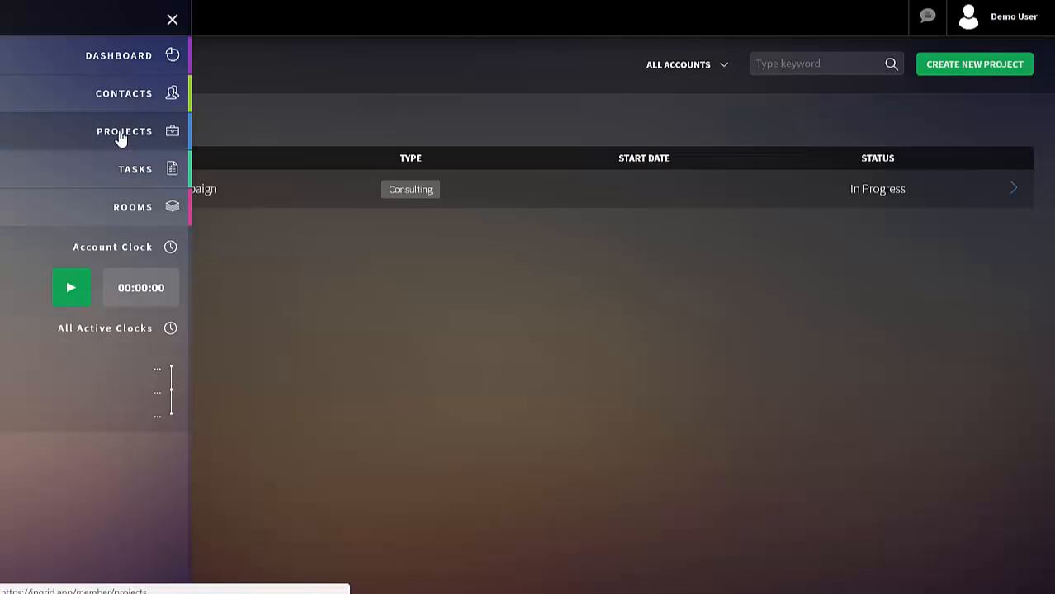
{"action": "left_click", "coordinate": [171, 18]}
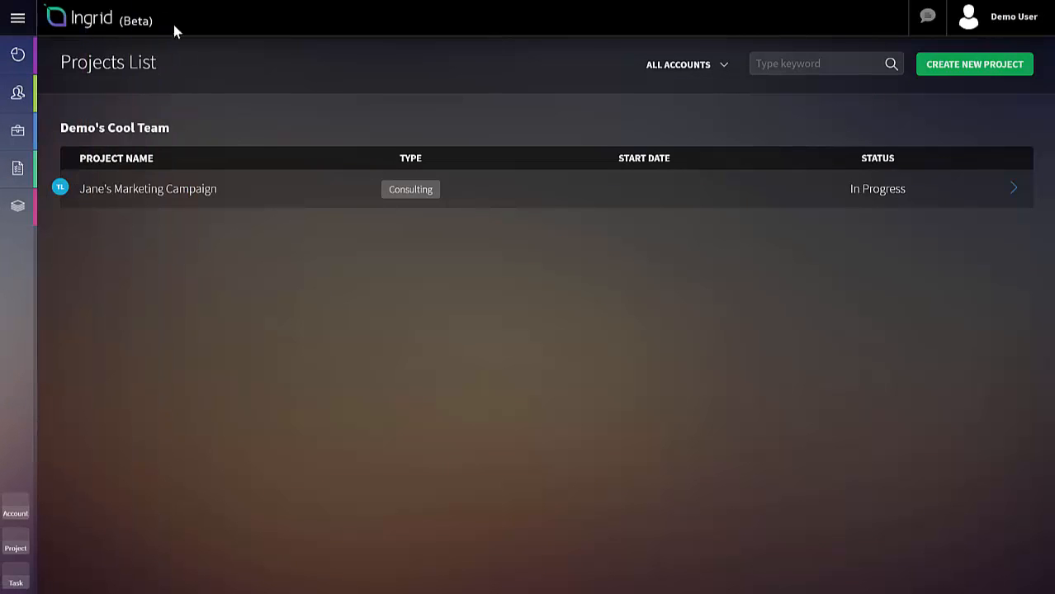
{"action": "left_click", "coordinate": [141, 196]}
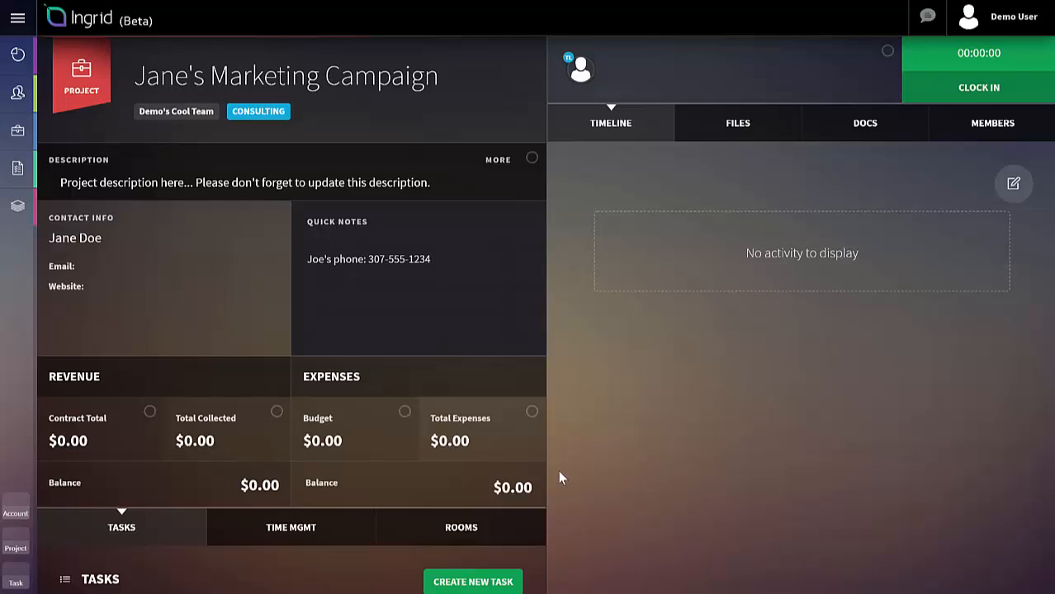
Step: Start a new room for the project and name it Ad Campaign Review Room
{"action": "scroll", "coordinate": [432, 475], "scroll_direction": "down", "scroll_amount": 1}
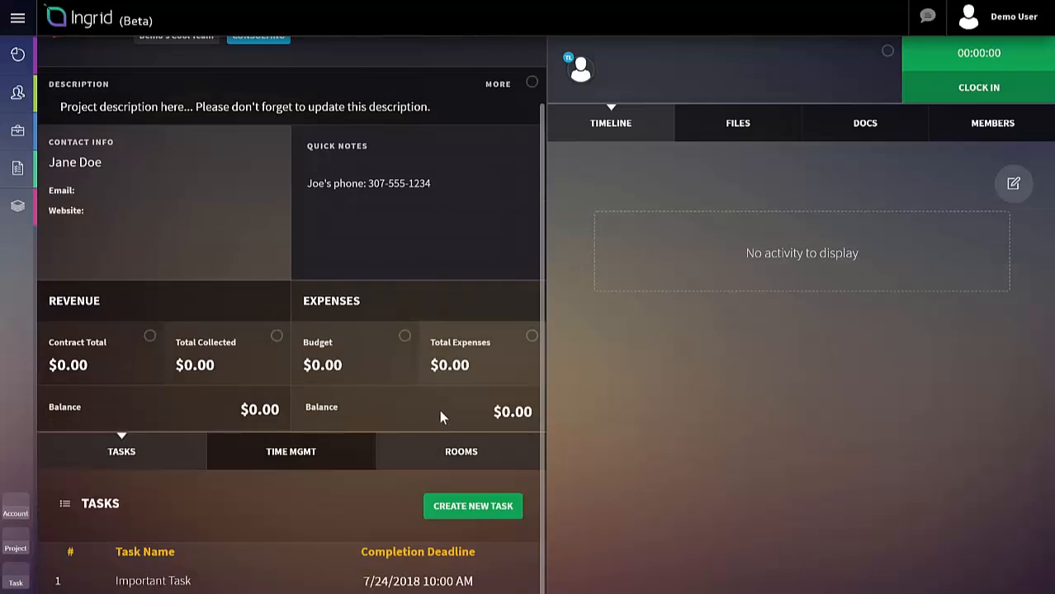
{"action": "left_click", "coordinate": [468, 460]}
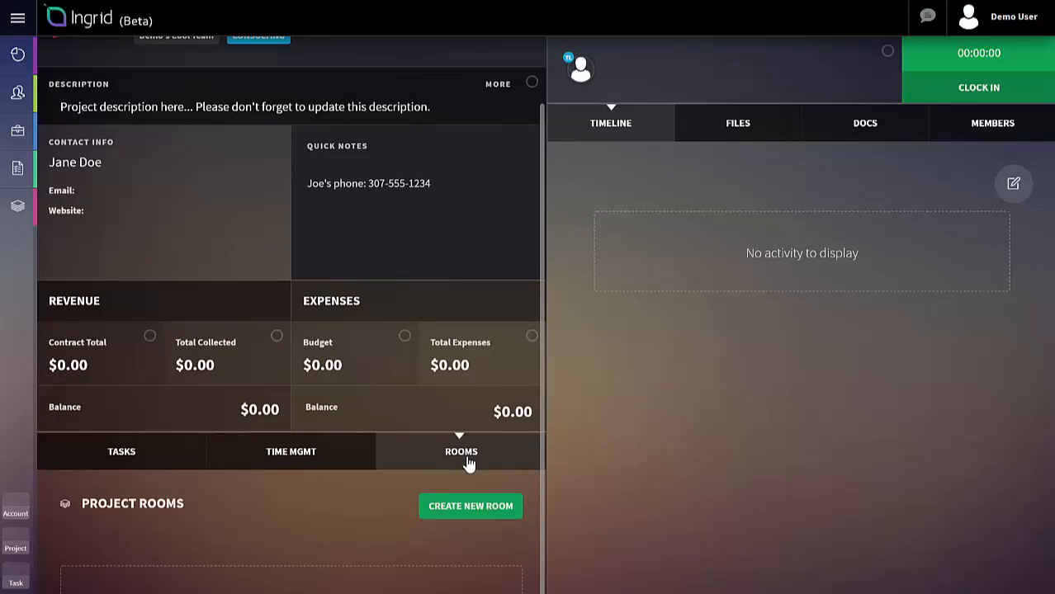
{"action": "scroll", "coordinate": [359, 521], "scroll_direction": "down", "scroll_amount": 1}
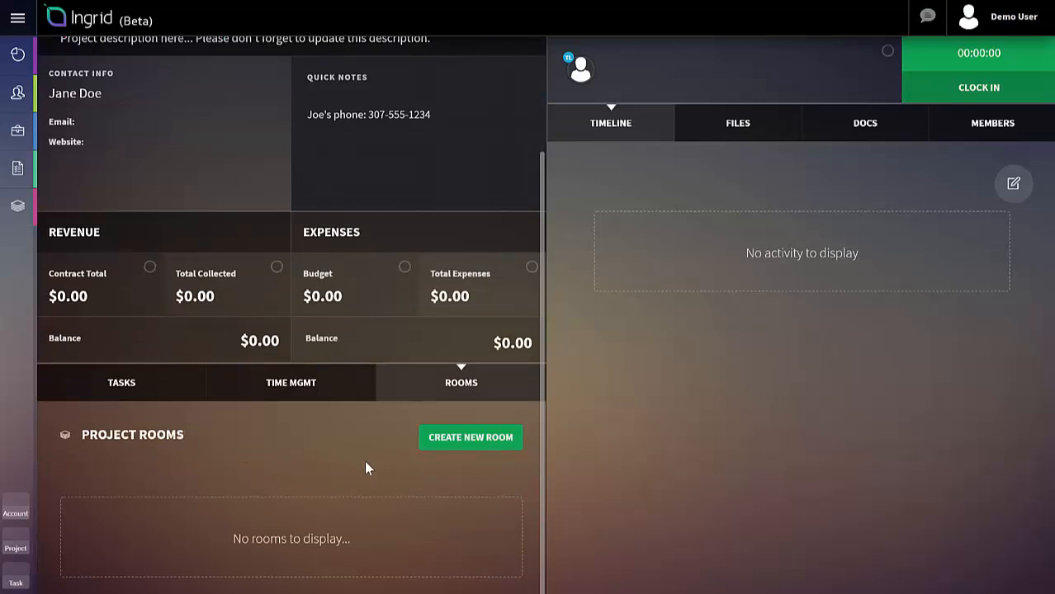
{"action": "left_click", "coordinate": [490, 449]}
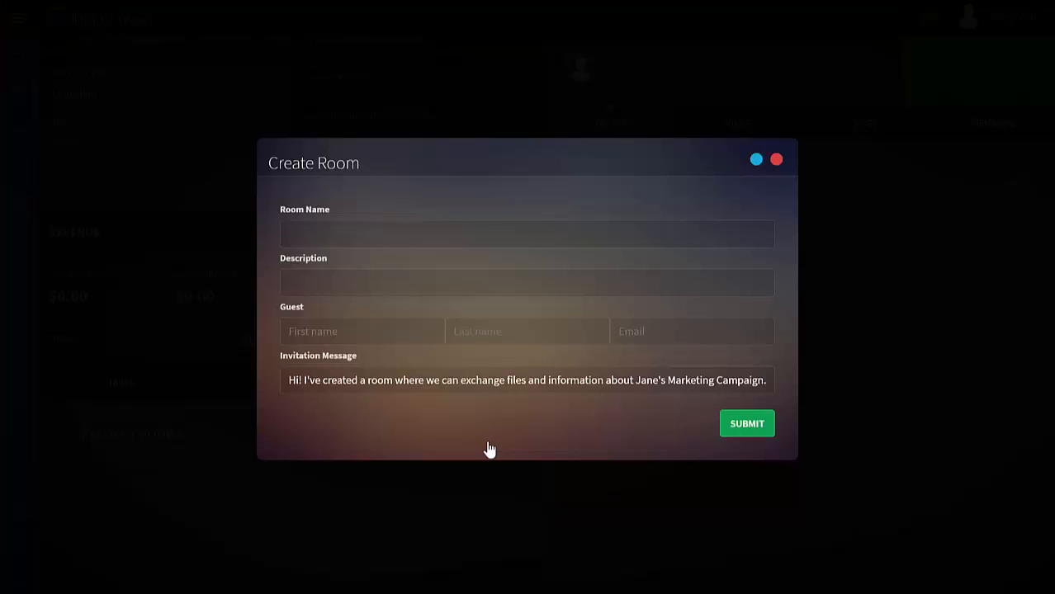
{"action": "left_click", "coordinate": [421, 229]}
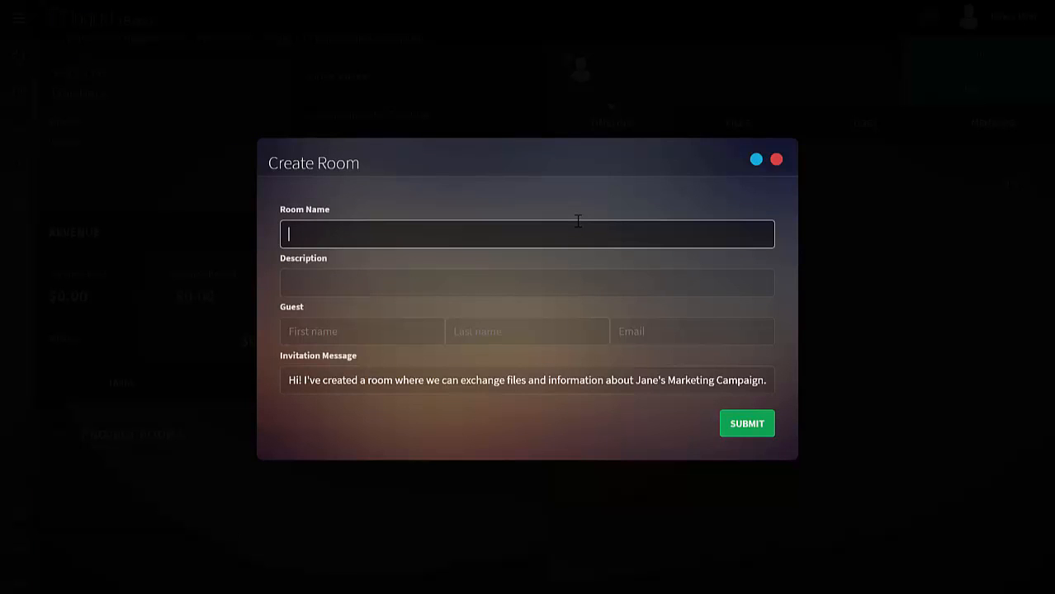
{"action": "type", "text": "Ad Campaign Review Room"}
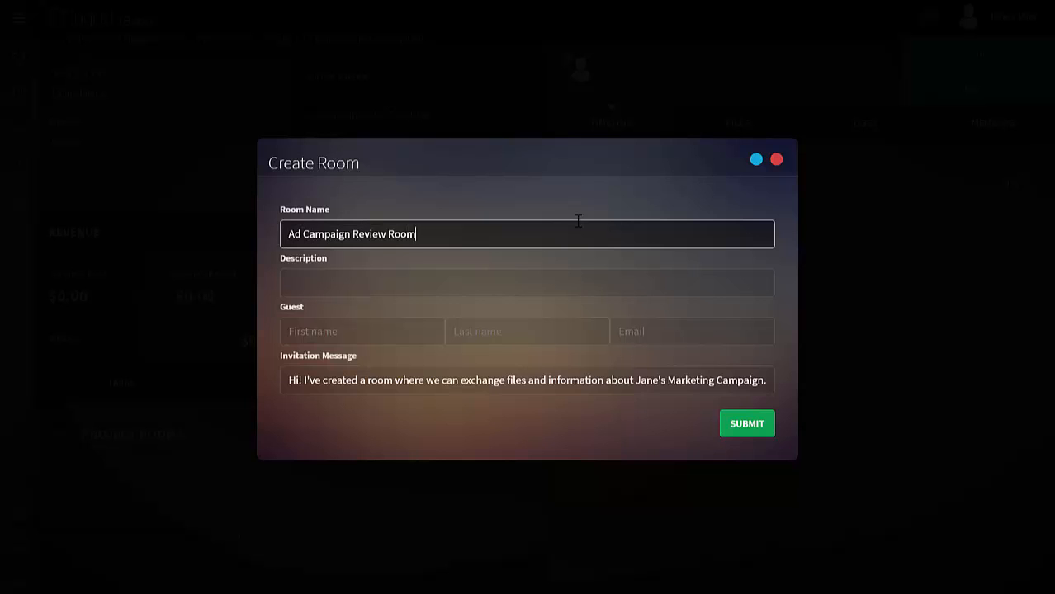
Step: Set the room's description to "Let's exchange files and info about the campaign through this room."
{"action": "key", "text": "Tab"}
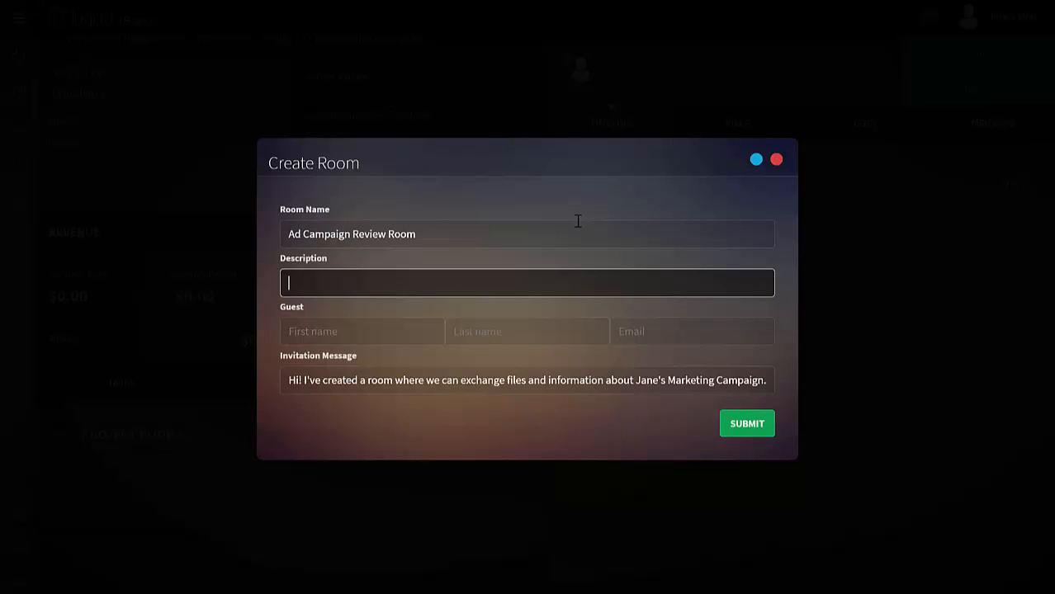
{"action": "type", "text": "Let's exchange files and"}
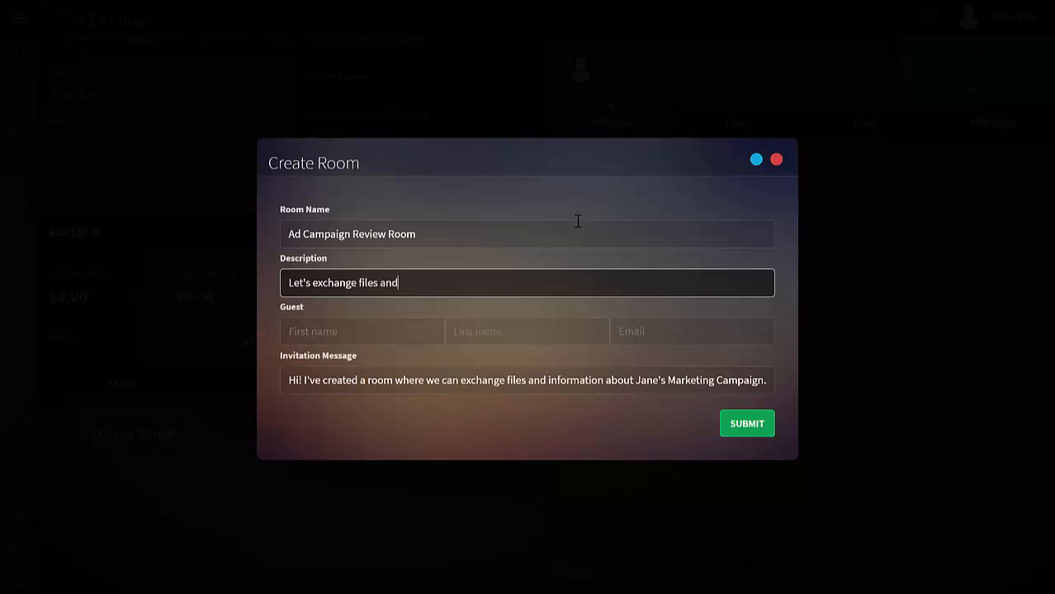
{"action": "type", "text": " info about the campa"}
{"action": "type", "text": "ign t"}
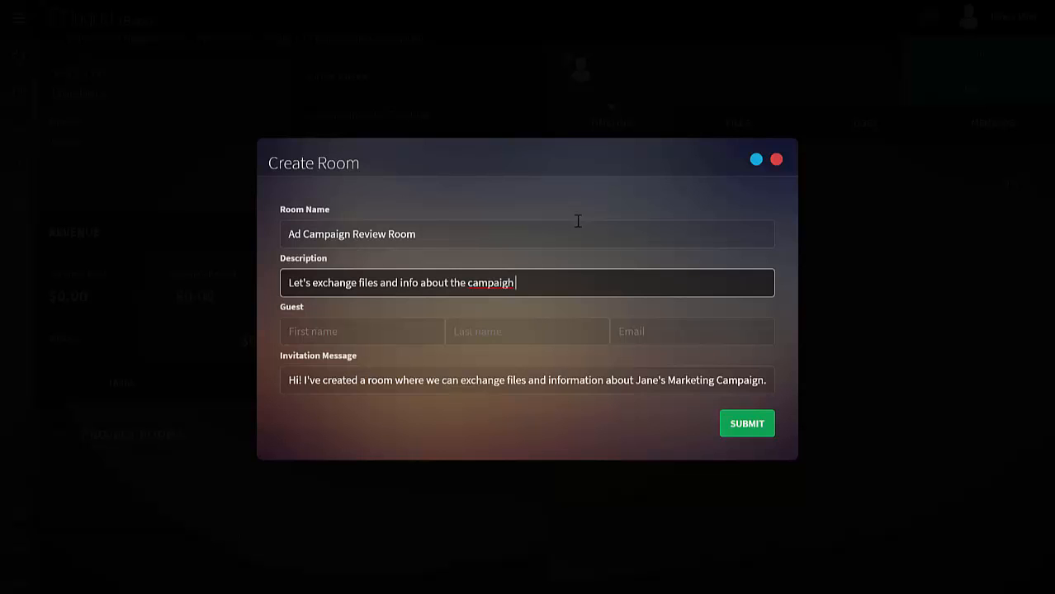
{"action": "type", "text": "hrough this room."}
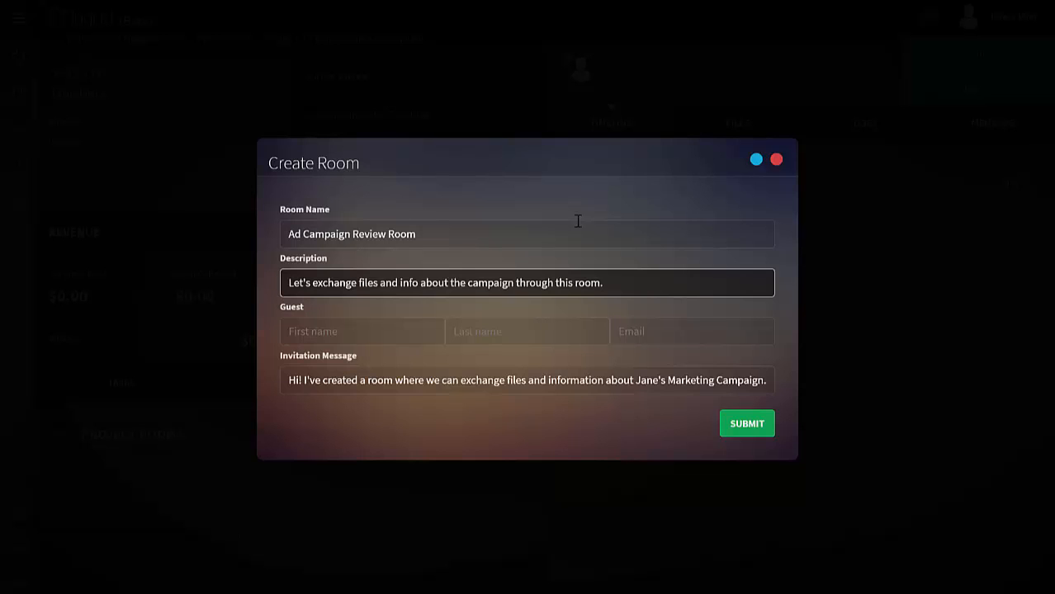
Step: Try an existing contact's first name as the room's guest
{"action": "key", "text": "Tab"}
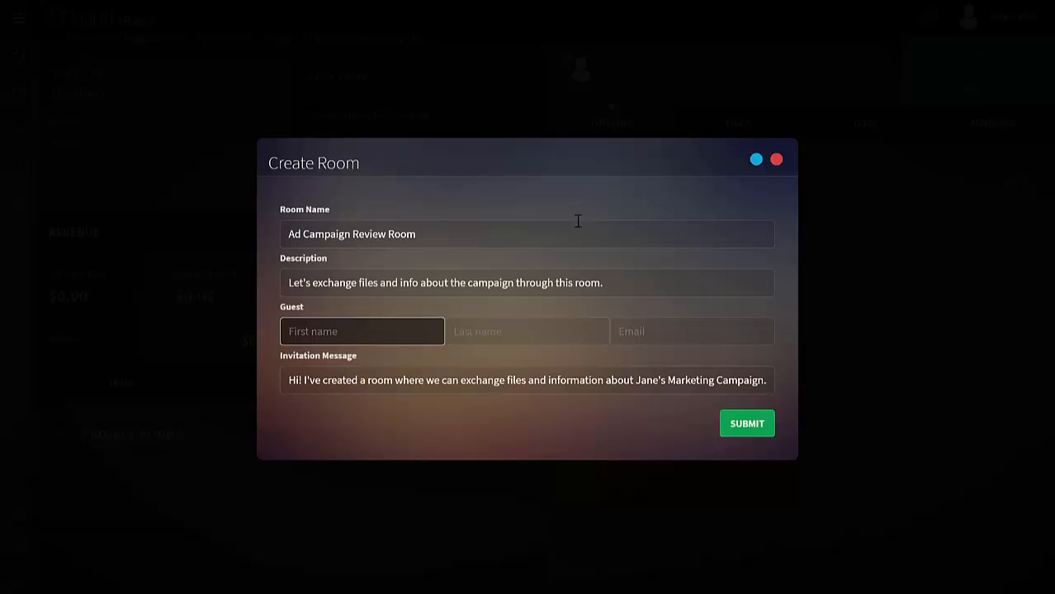
{"action": "type", "text": "James"}
{"action": "key", "text": "BackSpace"}
{"action": "key", "text": "BackSpace"}
{"action": "key", "text": "BackSpace"}
{"action": "key", "text": "BackSpace"}
{"action": "key", "text": "BackSpace"}
{"action": "type", "text": "Jane"}
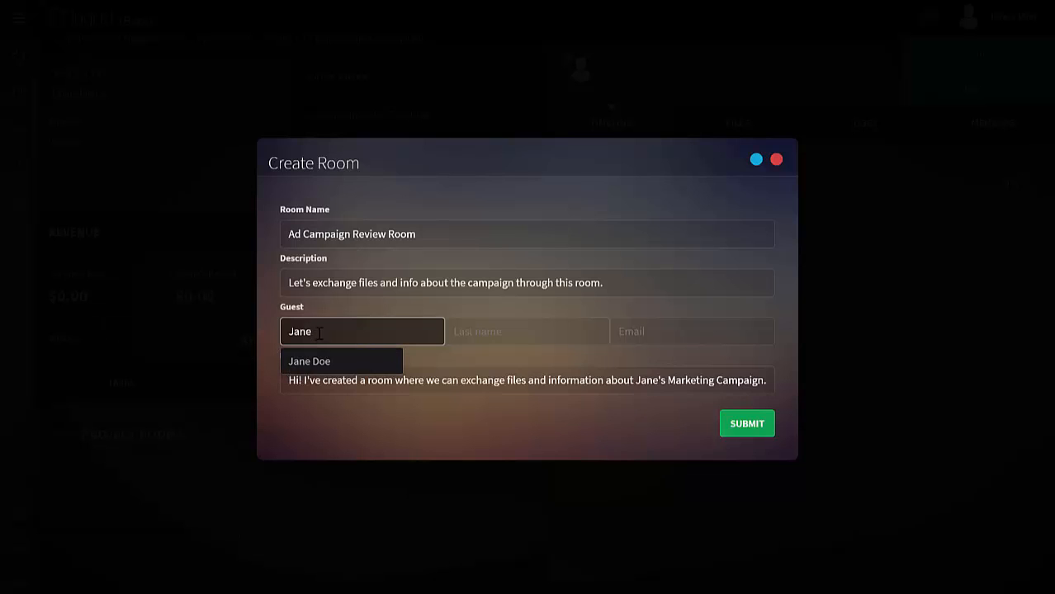
Step: Fill in the invited guest's first name, last name and e-mail address for the room
{"action": "left_click_drag", "start_coordinate": [320, 333], "coordinate": [252, 340]}
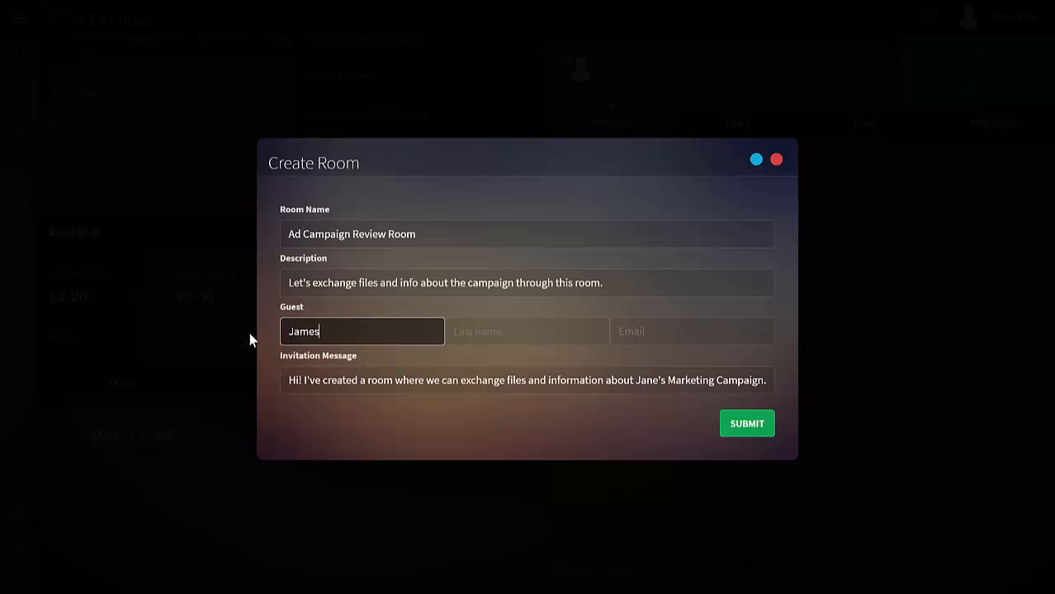
{"action": "key", "text": "Tab"}
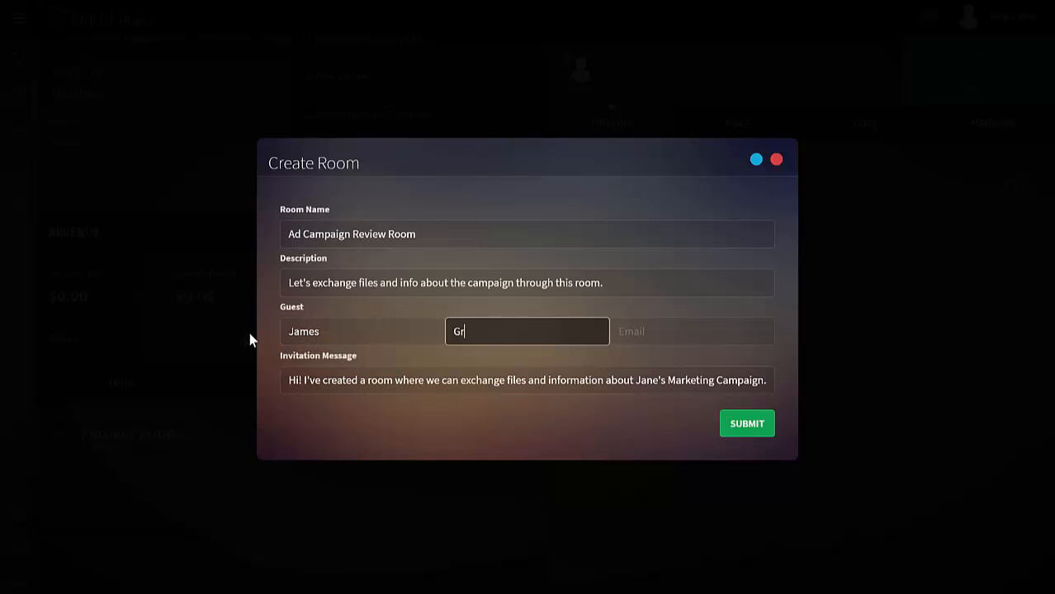
{"action": "key", "text": "Tab"}
{"action": "type", "text": "jgreen@"}
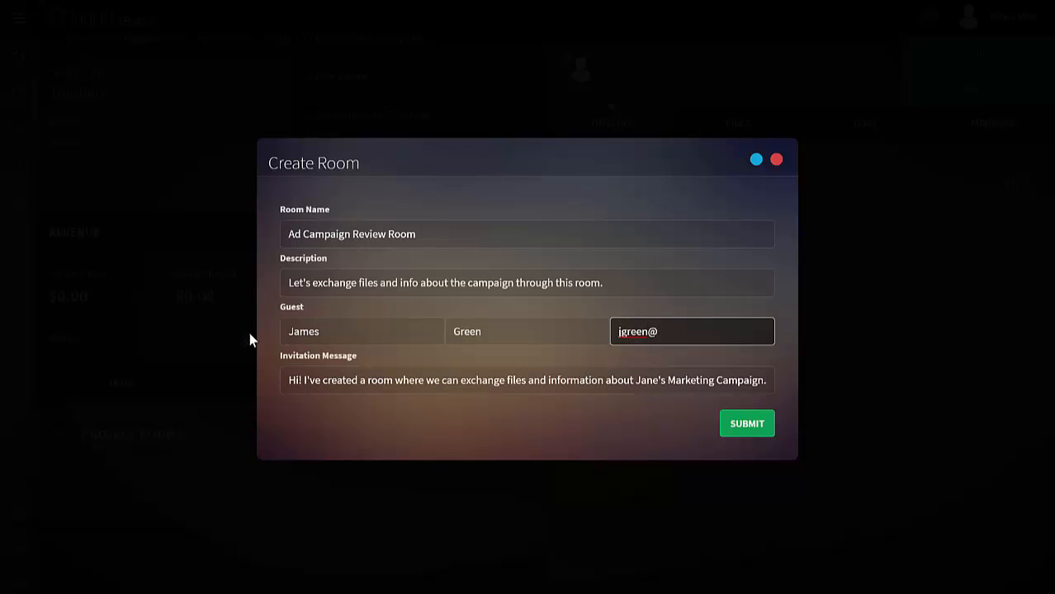
{"action": "type", "text": "example.com"}
Step: Replace the invitation message with "Hi! Please join me in this room to exchange files and info about the campaign." and submit the room
{"action": "key", "text": "Tab"}
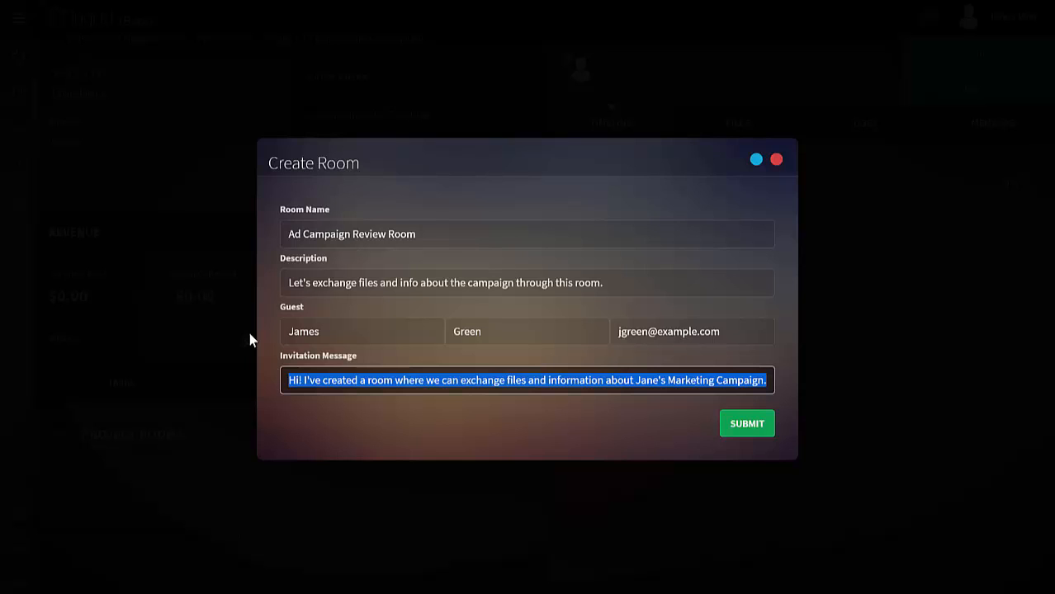
{"action": "key", "text": "BackSpace"}
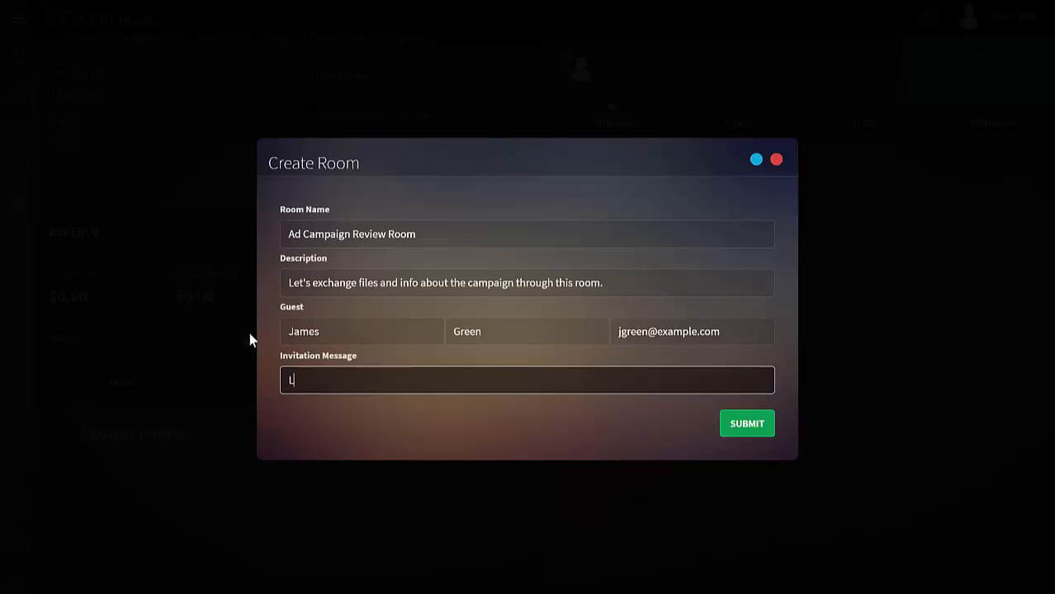
{"action": "type", "text": "Hi! Please join me in t"}
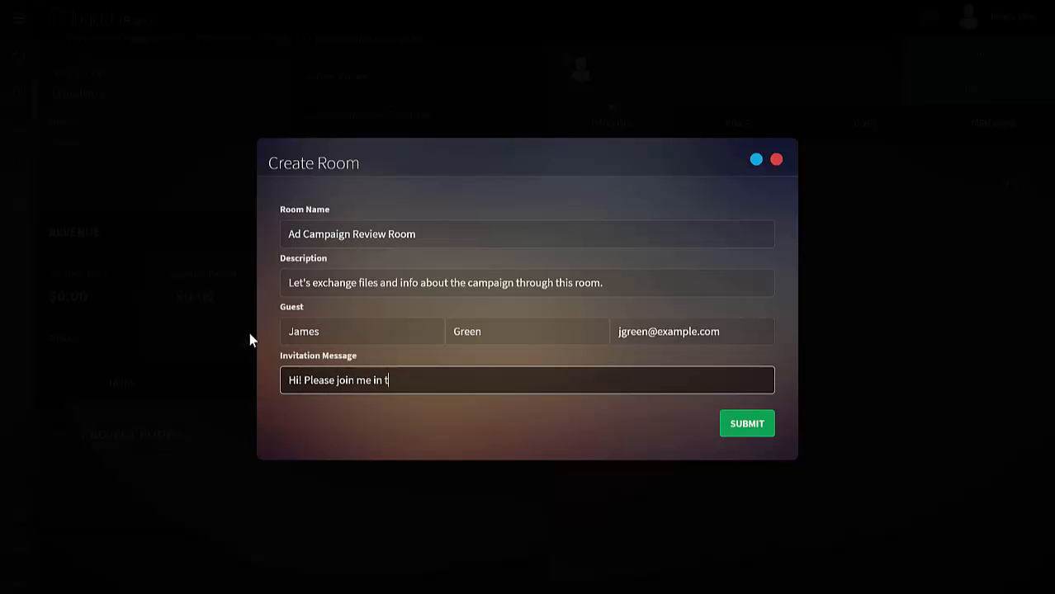
{"action": "type", "text": "his room to exchange files and info a"}
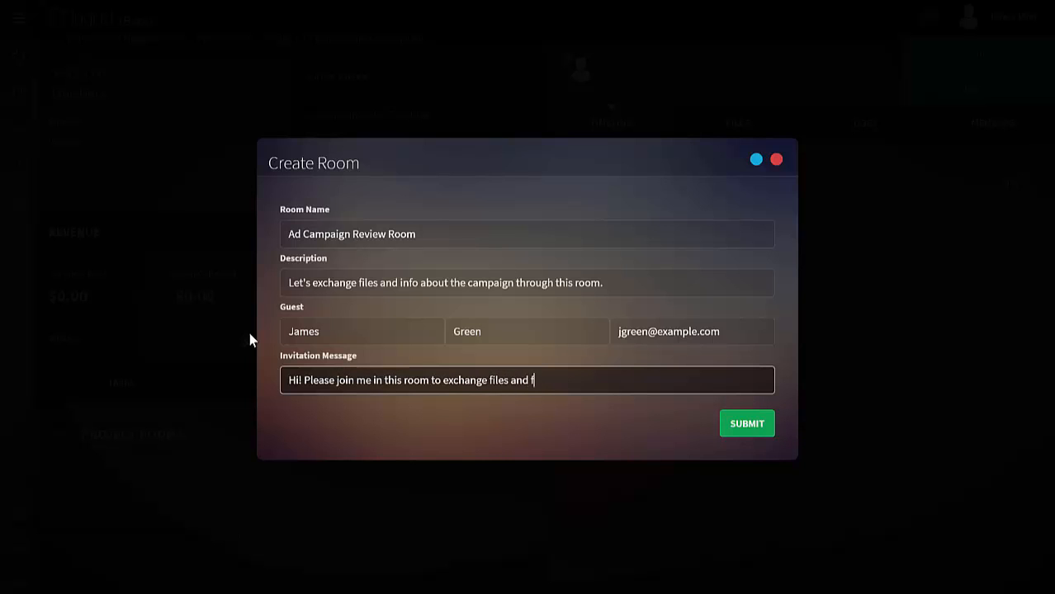
{"action": "type", "text": "bout the campaign."}
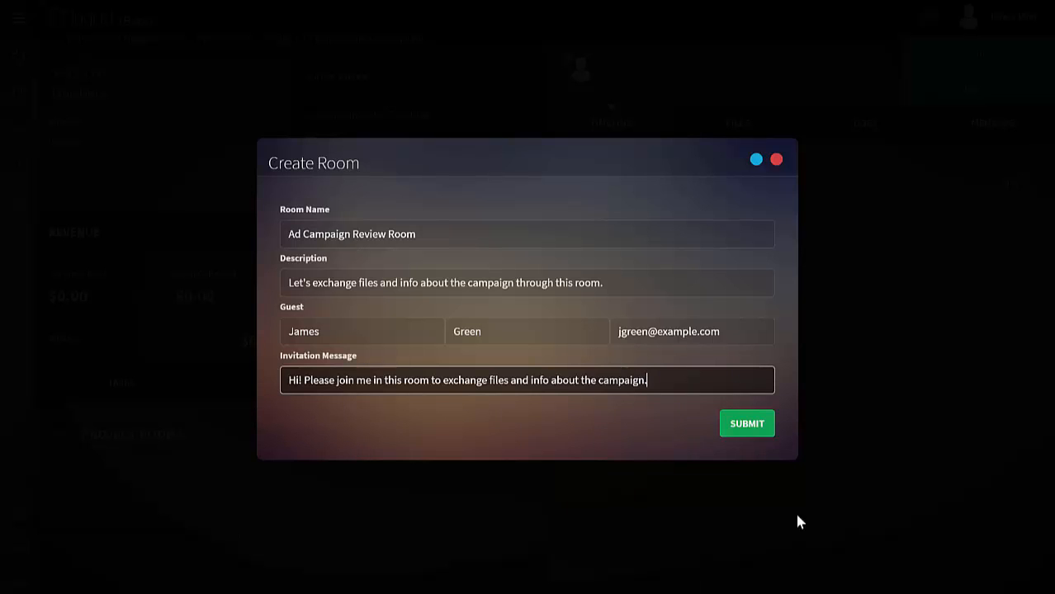
{"action": "left_click", "coordinate": [747, 427]}
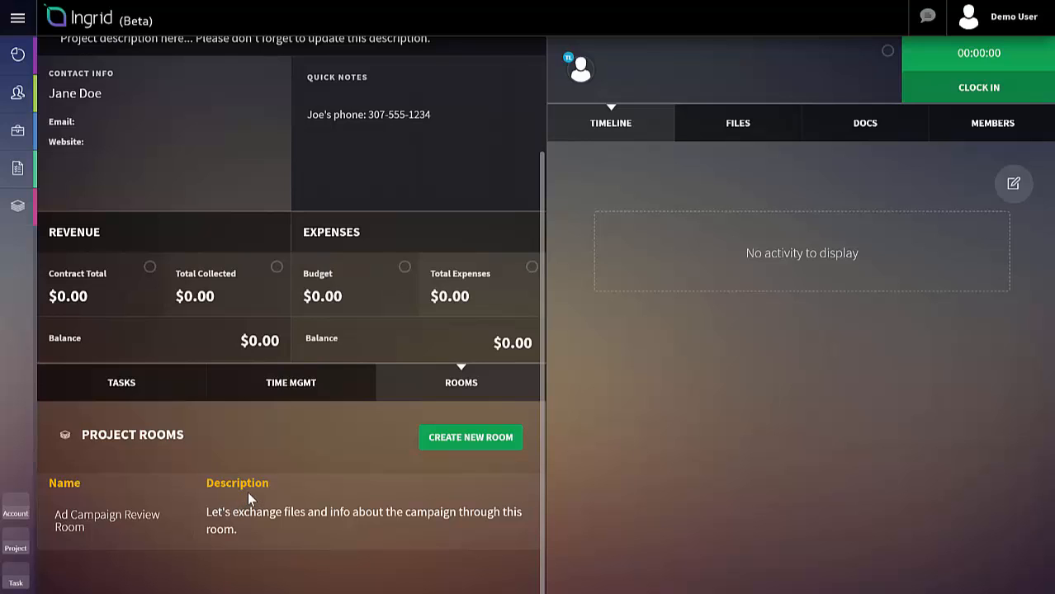
Step: Set up a push of the project file Campaign_Proposal.pdf to the Documents folder of the Ad Campaign Review Room
{"action": "left_click", "coordinate": [744, 126]}
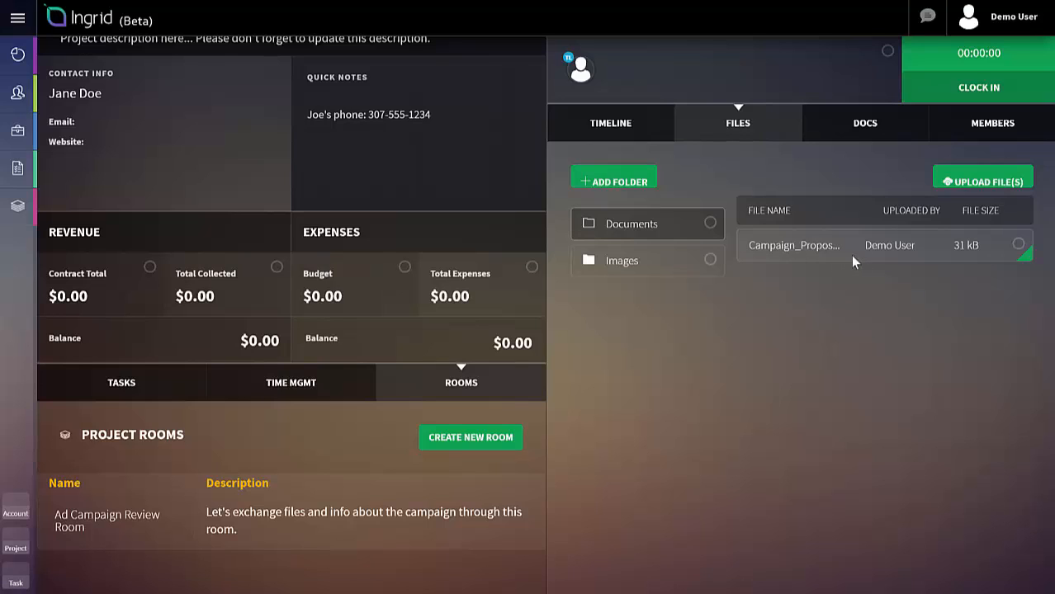
{"action": "left_click", "coordinate": [1019, 248]}
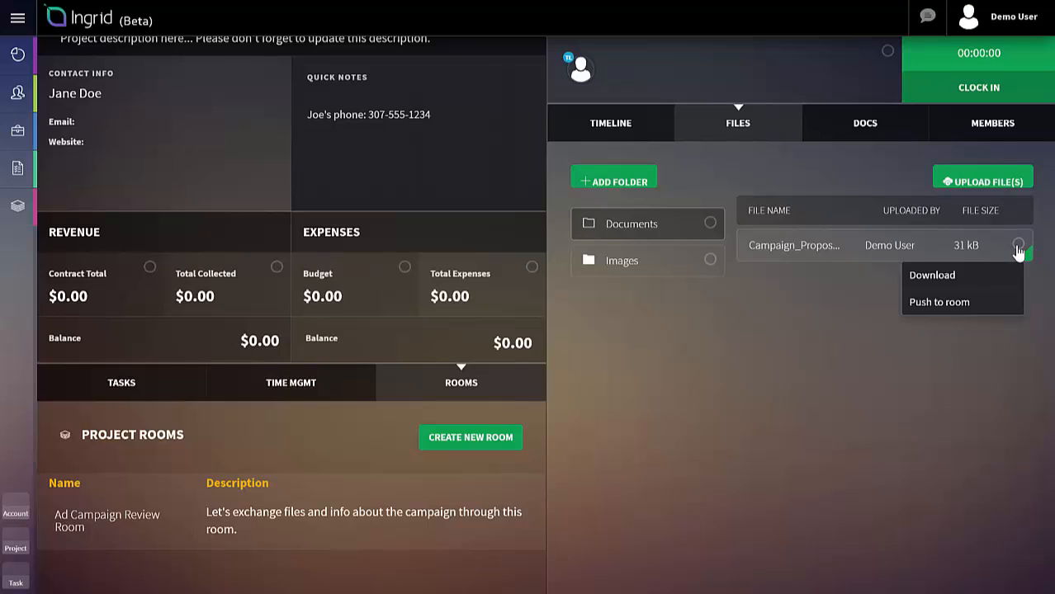
{"action": "left_click", "coordinate": [946, 305]}
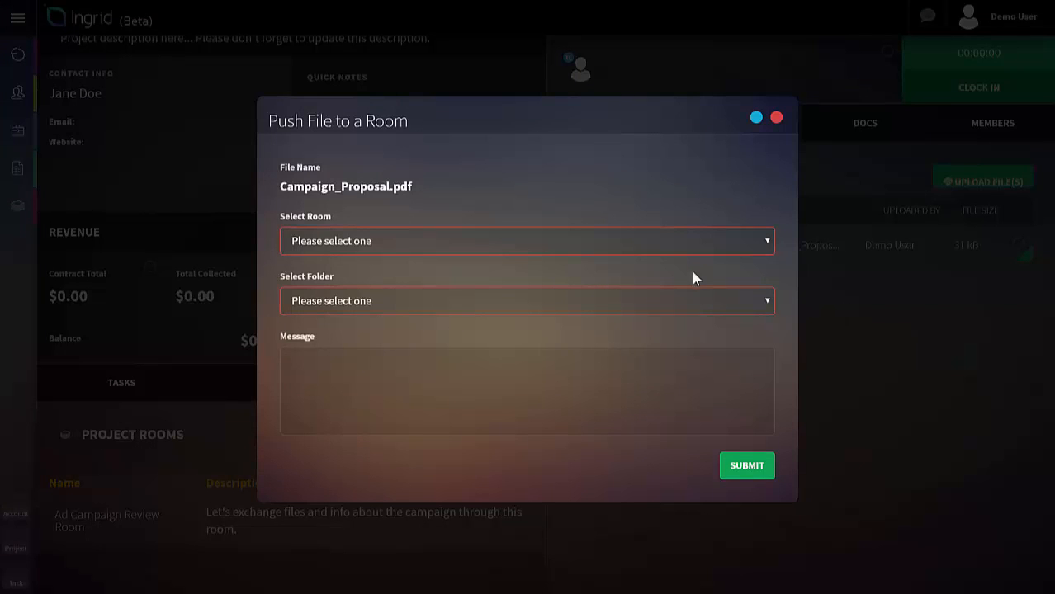
{"action": "left_click", "coordinate": [743, 244]}
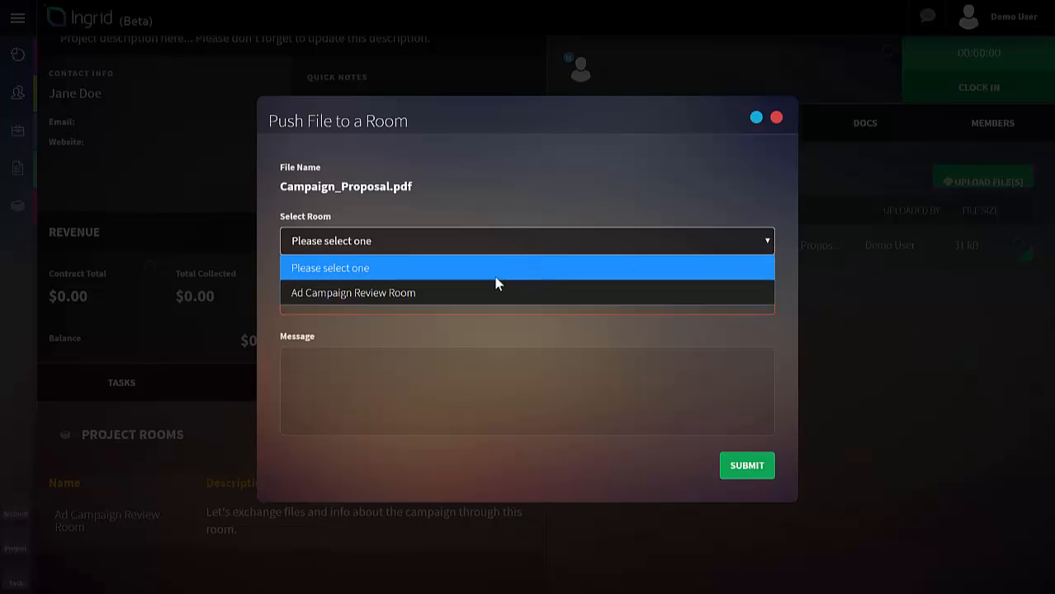
{"action": "left_click", "coordinate": [447, 294]}
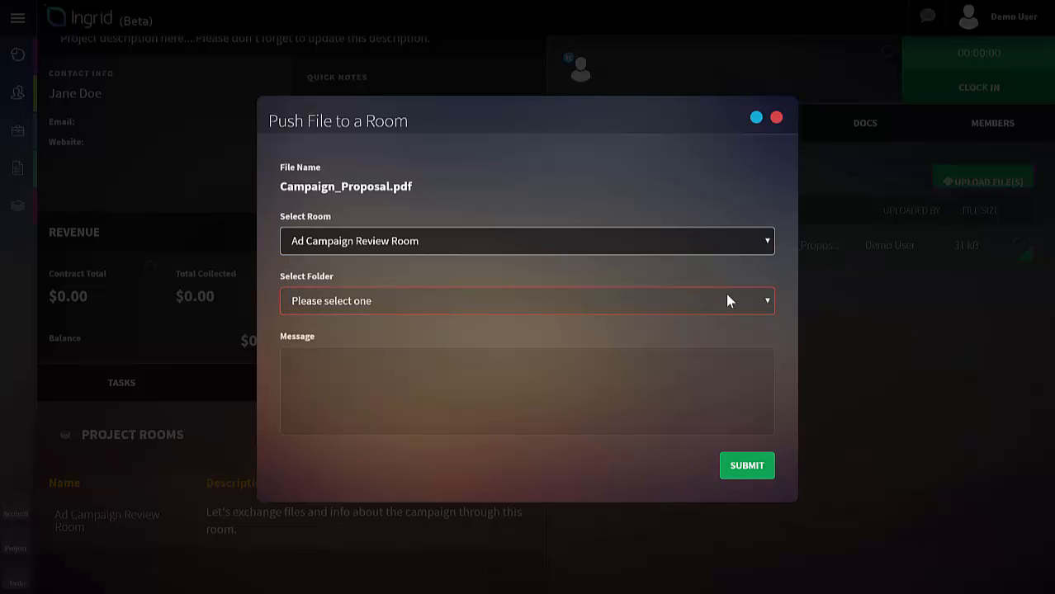
{"action": "left_click", "coordinate": [763, 305]}
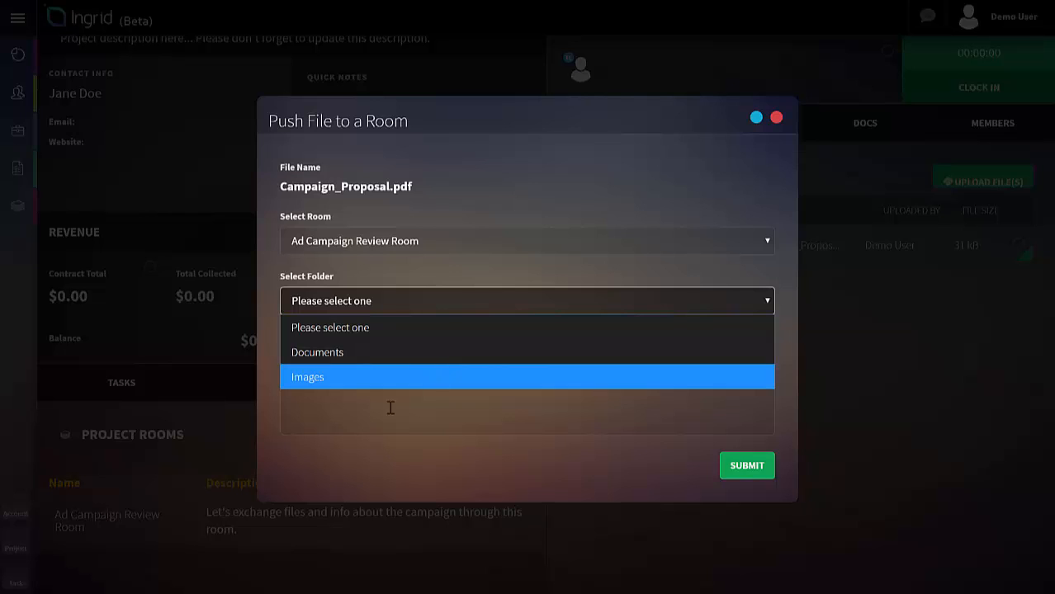
{"action": "left_click", "coordinate": [335, 355]}
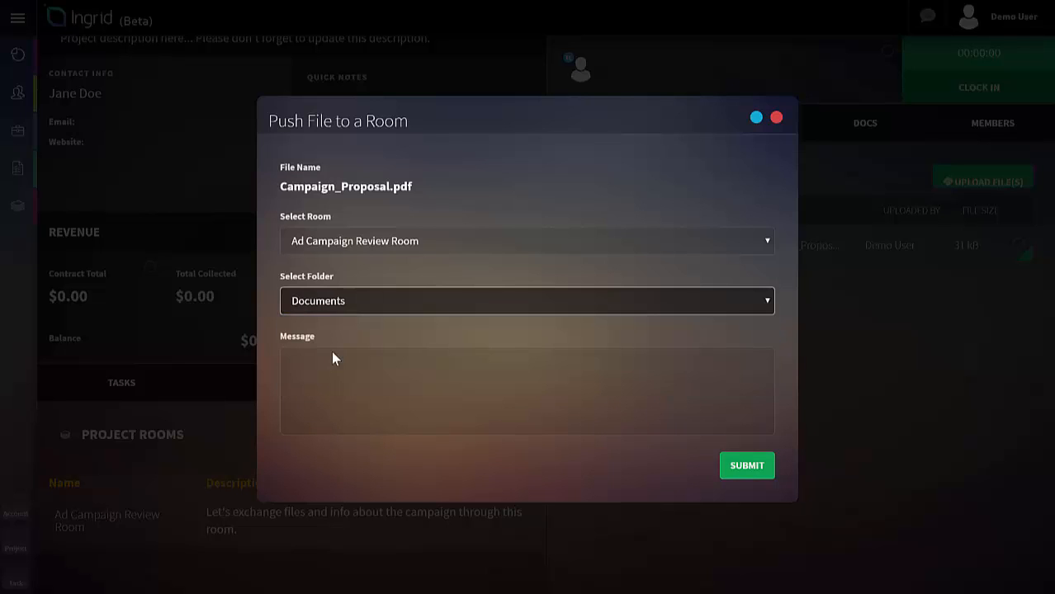
Step: Add the message "Please review this proposal and give me your thoughts. Thanks!" to the file push and submit it
{"action": "left_click", "coordinate": [421, 374]}
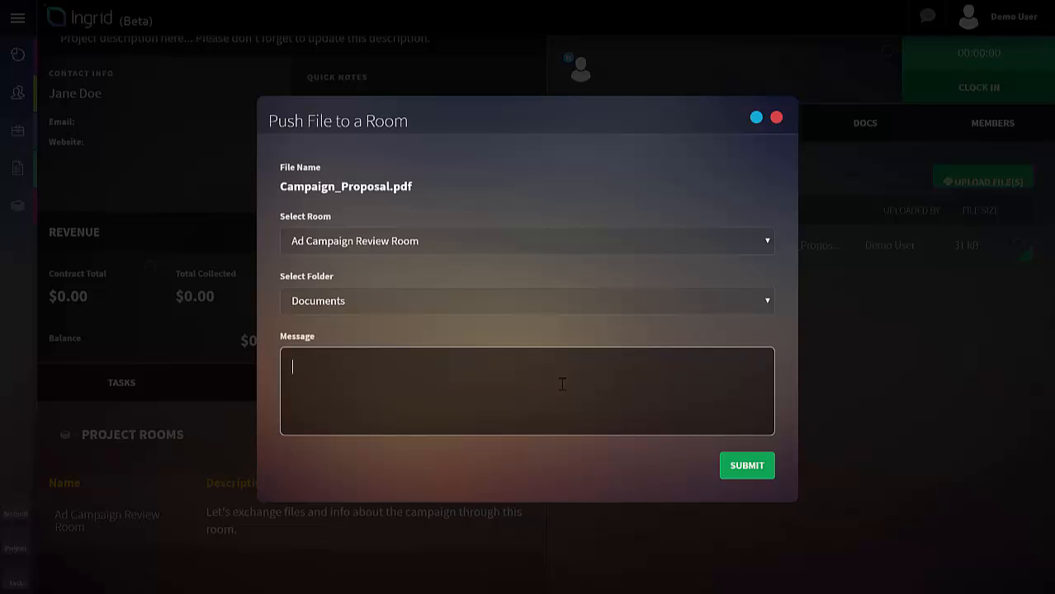
{"action": "type", "text": "Please review this prp"}
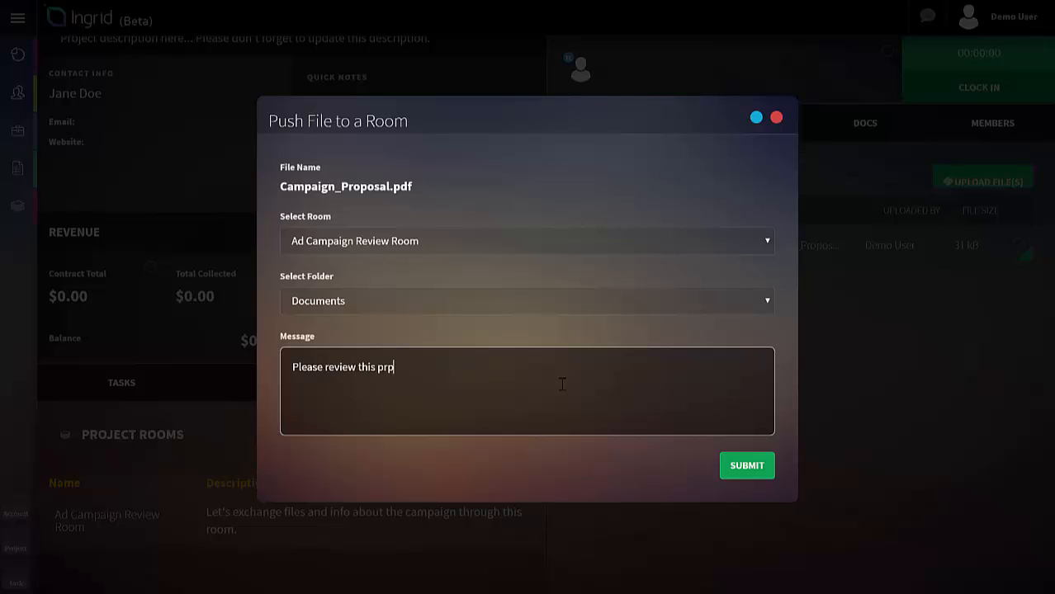
{"action": "key", "text": "BackSpace"}
{"action": "type", "text": "oposal and give me ty"}
{"action": "key", "text": "BackSpace"}
{"action": "key", "text": "BackSpace"}
{"action": "type", "text": "your t"}
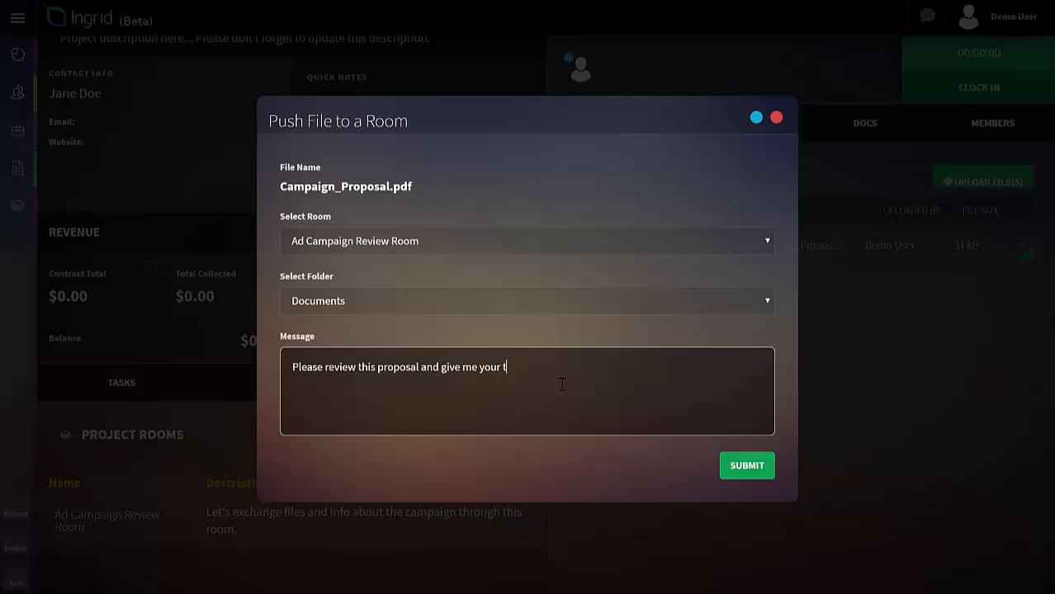
{"action": "type", "text": "houghts. Thanks!"}
{"action": "left_click", "coordinate": [746, 471]}
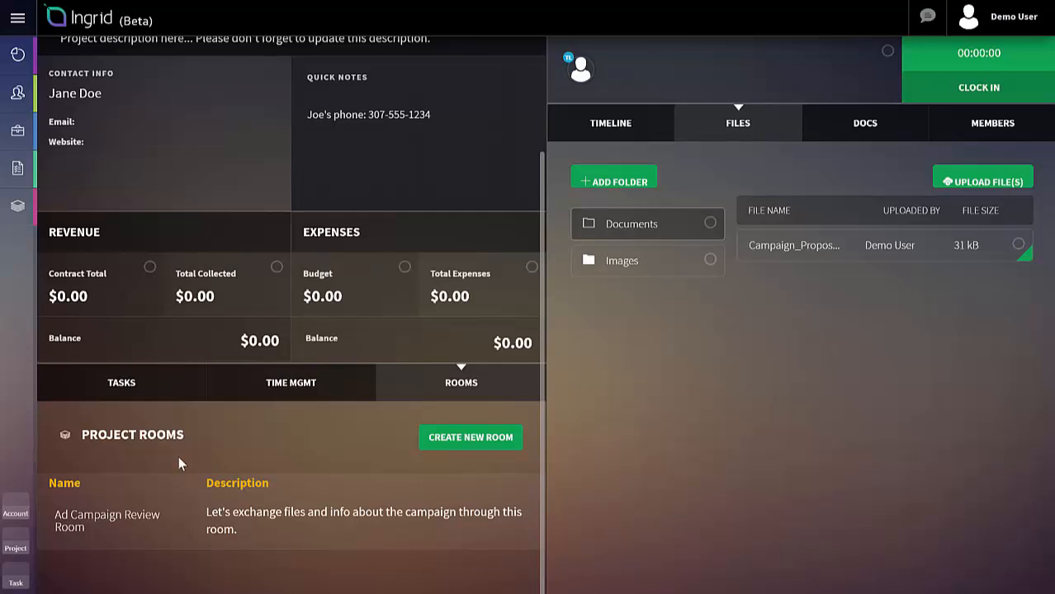
Step: Open the Ad Campaign Review Room and examine its files, timeline and members
{"action": "left_click", "coordinate": [120, 526]}
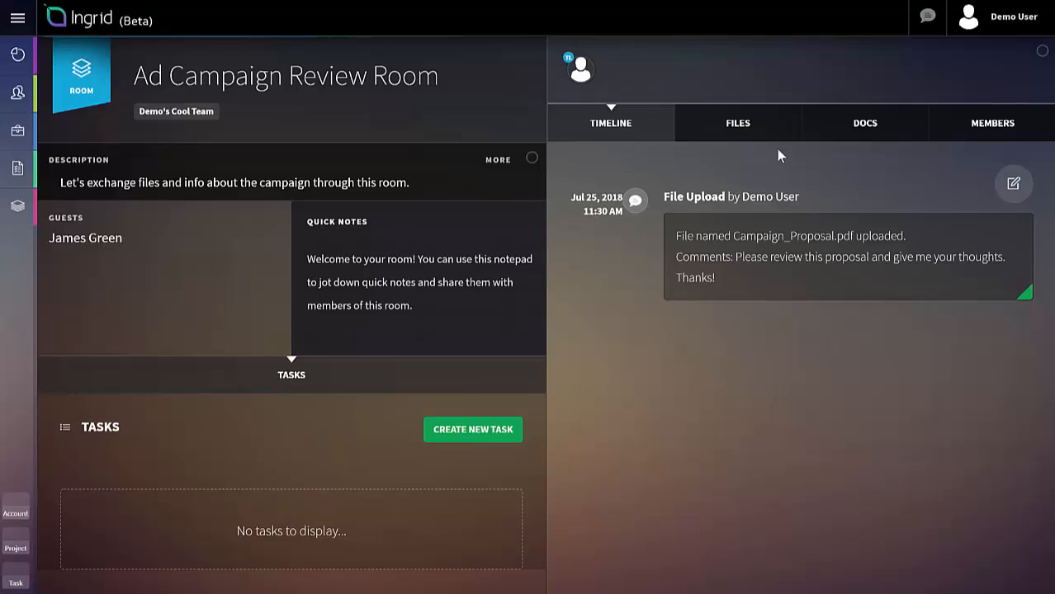
{"action": "left_click", "coordinate": [753, 130]}
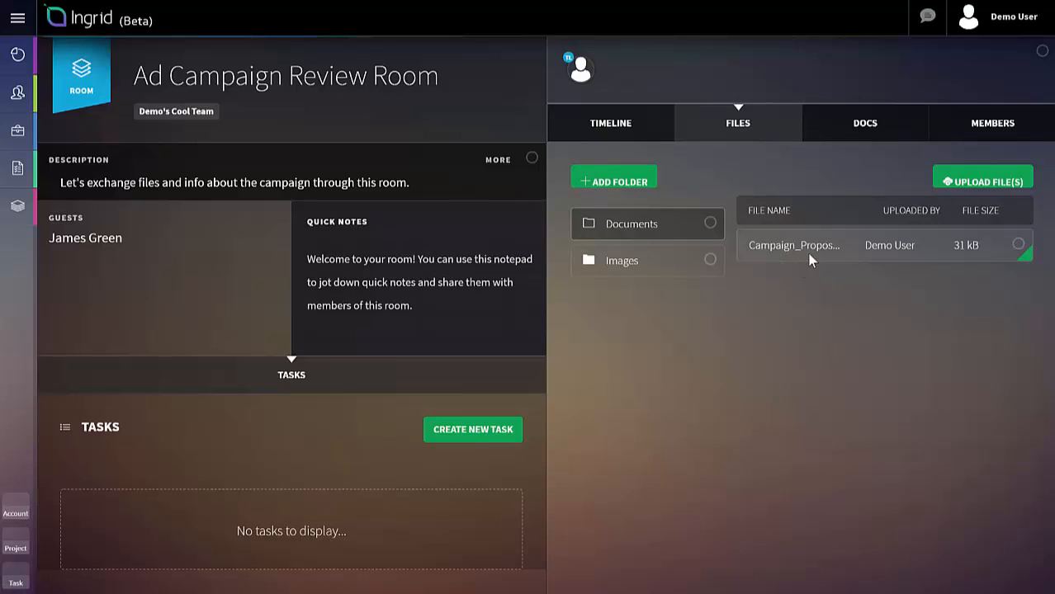
{"action": "left_click", "coordinate": [637, 140]}
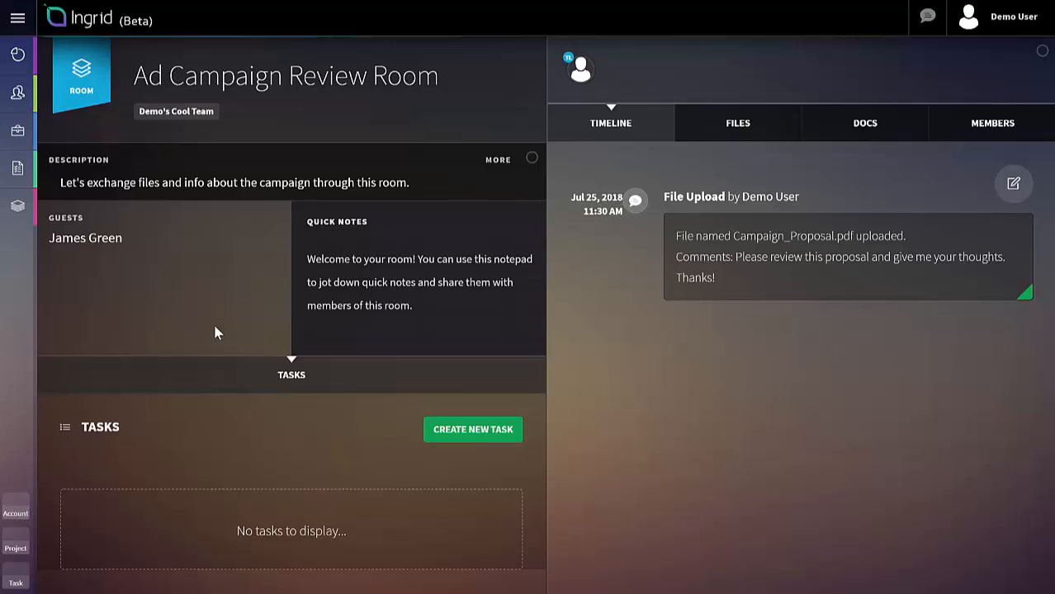
{"action": "left_click", "coordinate": [993, 126]}
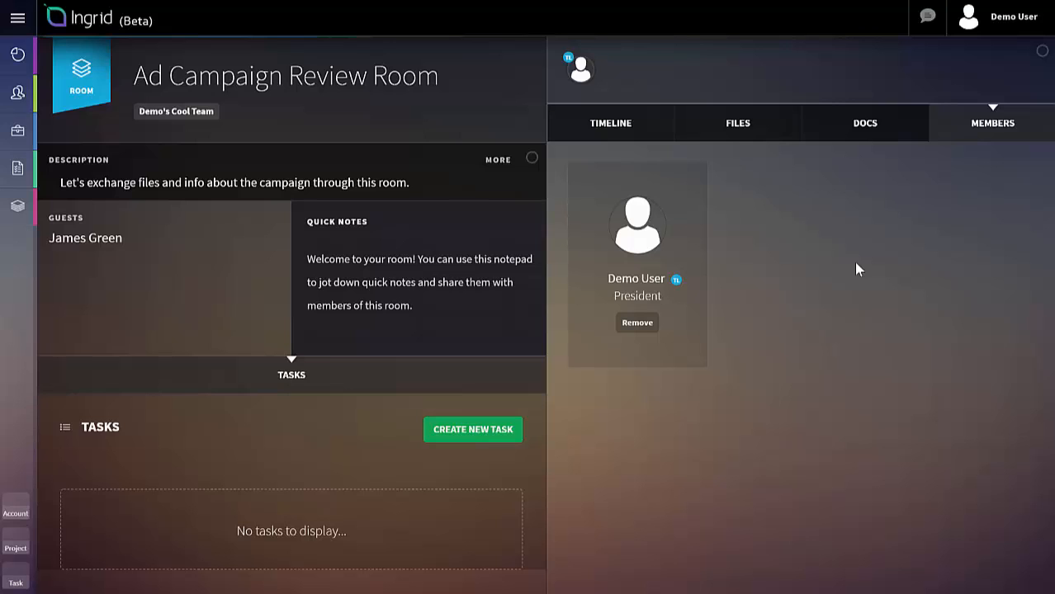
{"action": "left_click", "coordinate": [728, 128]}
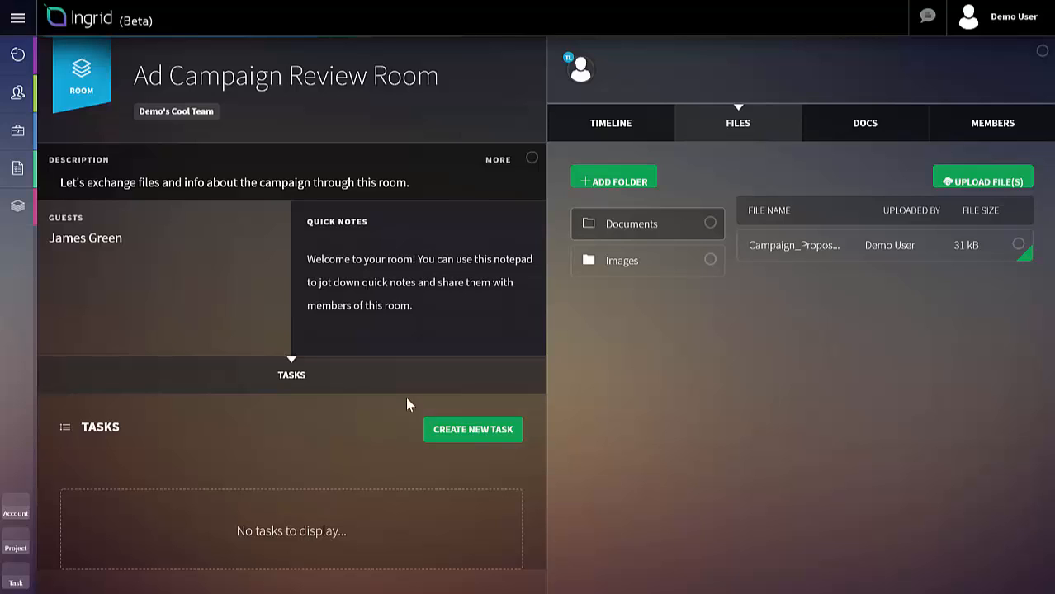
{"action": "left_click", "coordinate": [611, 124]}
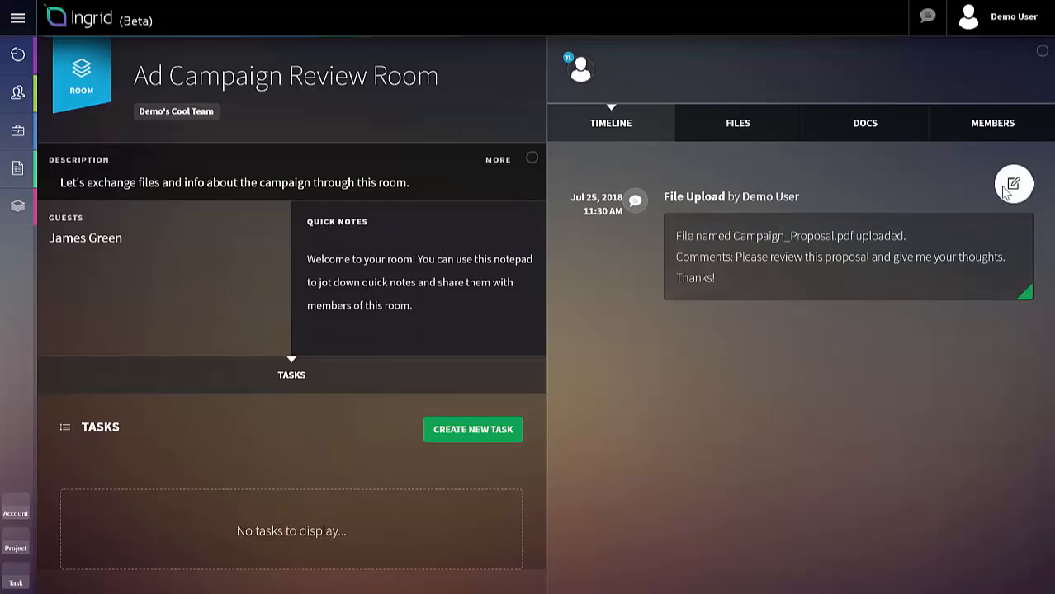
{"action": "left_click", "coordinate": [1014, 183]}
{"action": "left_click", "coordinate": [437, 202]}
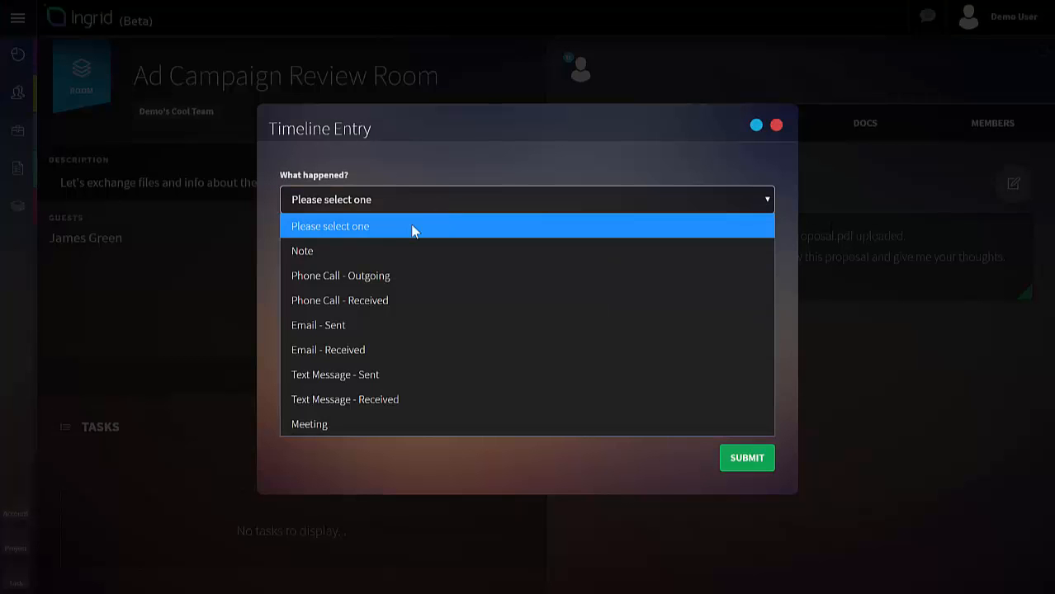
{"action": "left_click", "coordinate": [358, 252]}
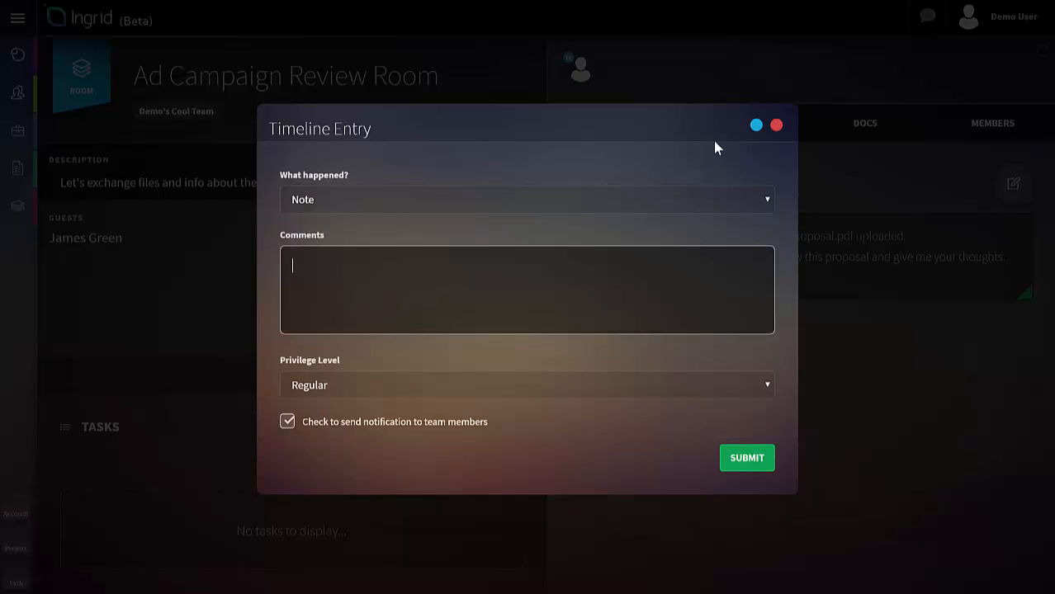
{"action": "left_click", "coordinate": [776, 125]}
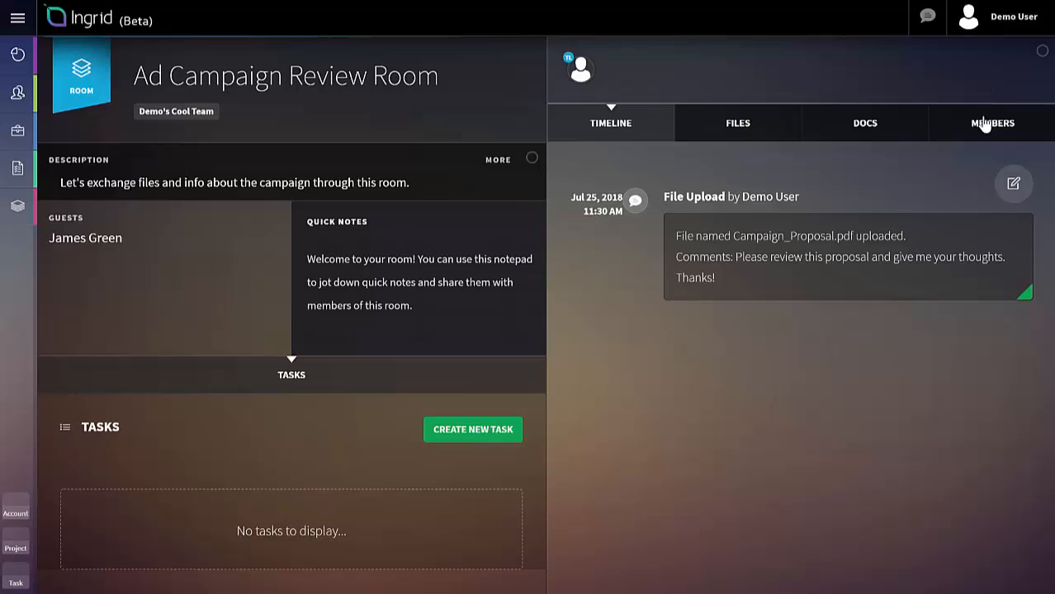
Step: Look through the room's member list and shared files again, ending on the timeline
{"action": "left_click", "coordinate": [984, 129]}
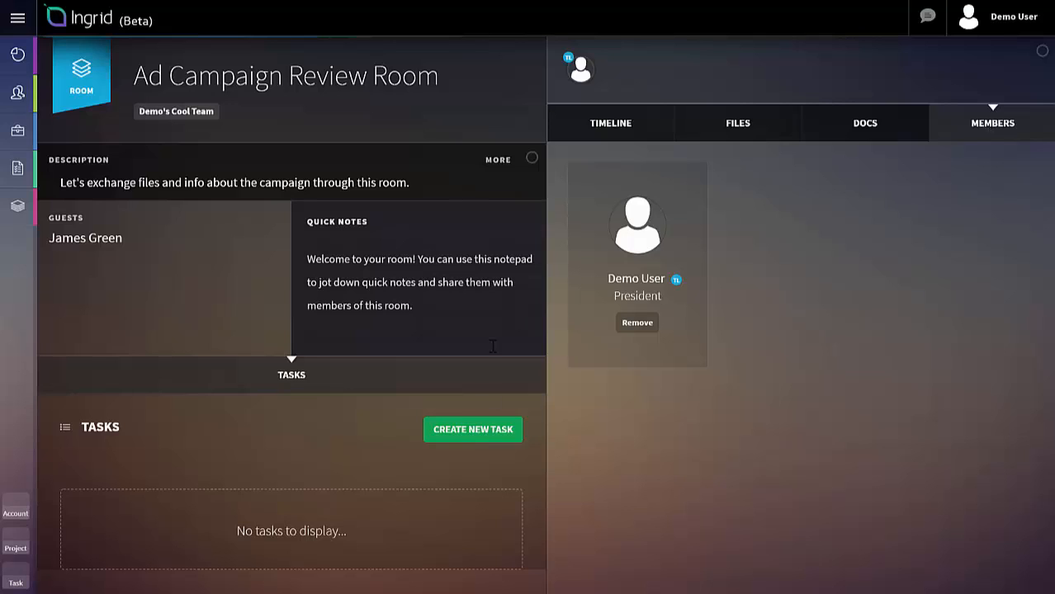
{"action": "left_click", "coordinate": [750, 131]}
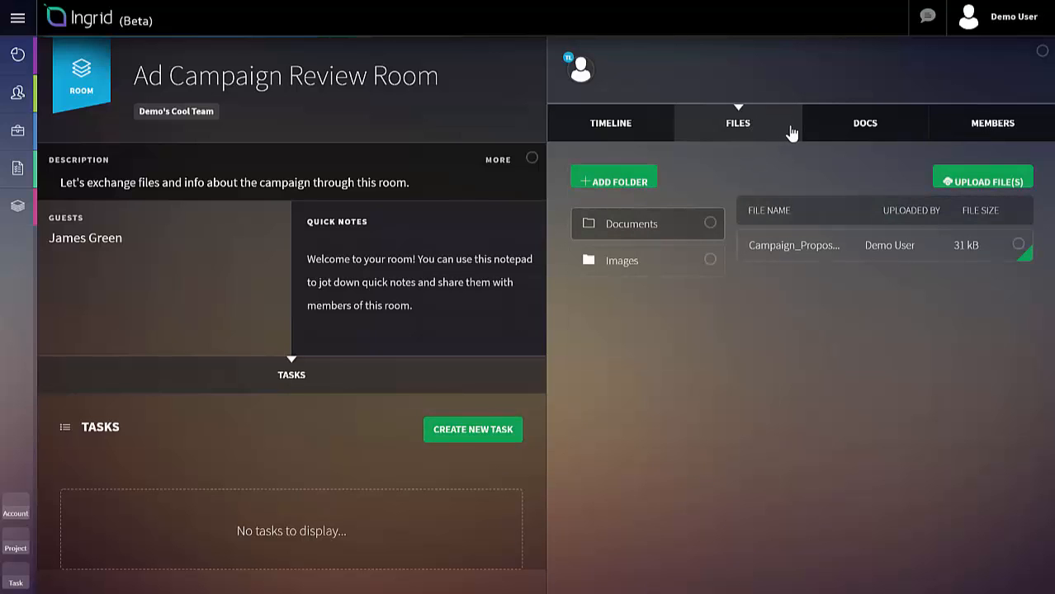
{"action": "left_click", "coordinate": [601, 126]}
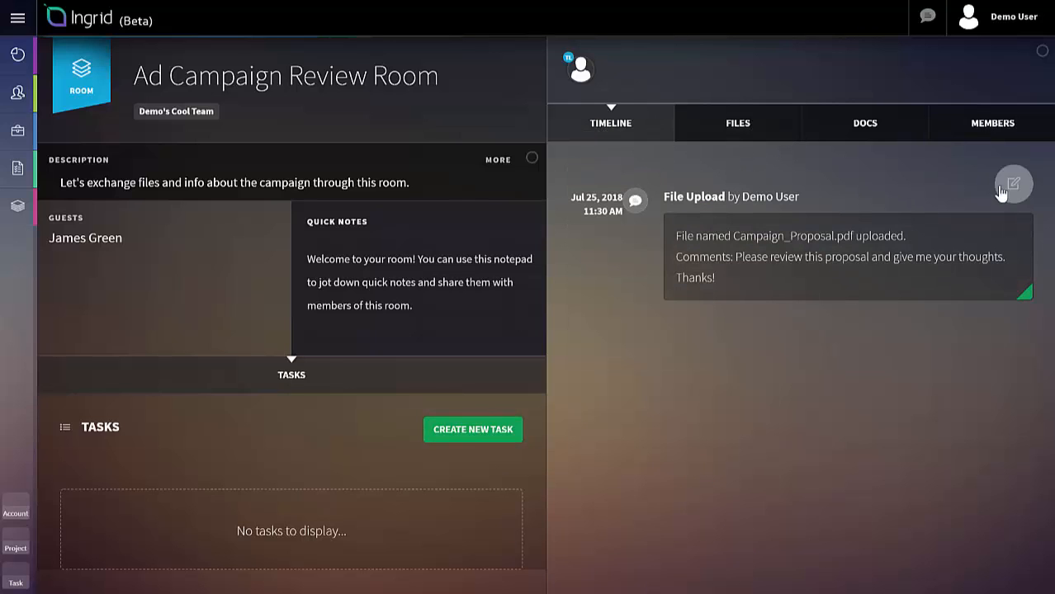